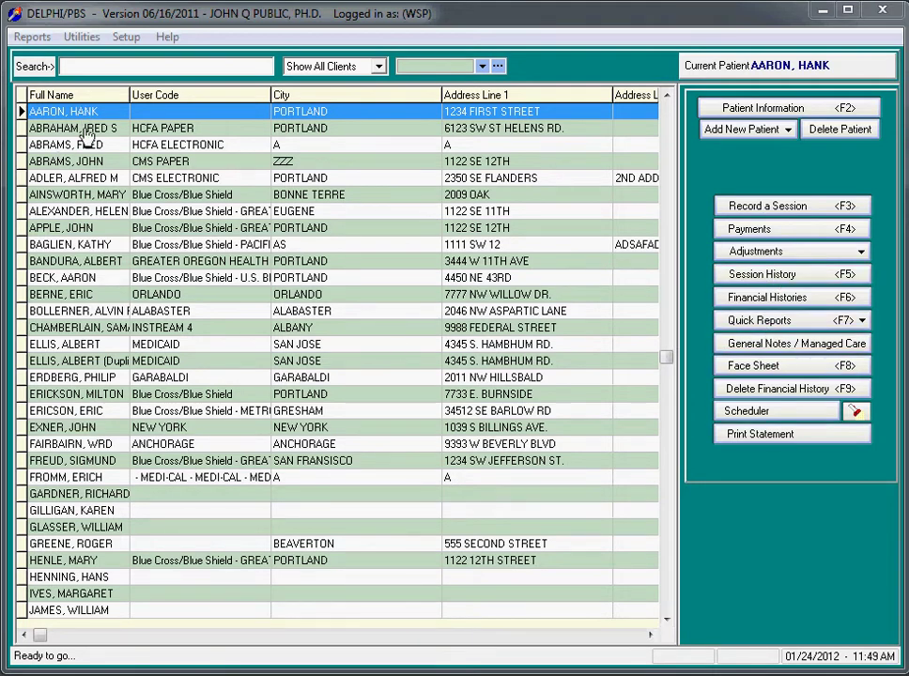
Open the first listed patient's session history and delete the duplicate 01/24/2012 session, the last one in the list
click(757, 275)
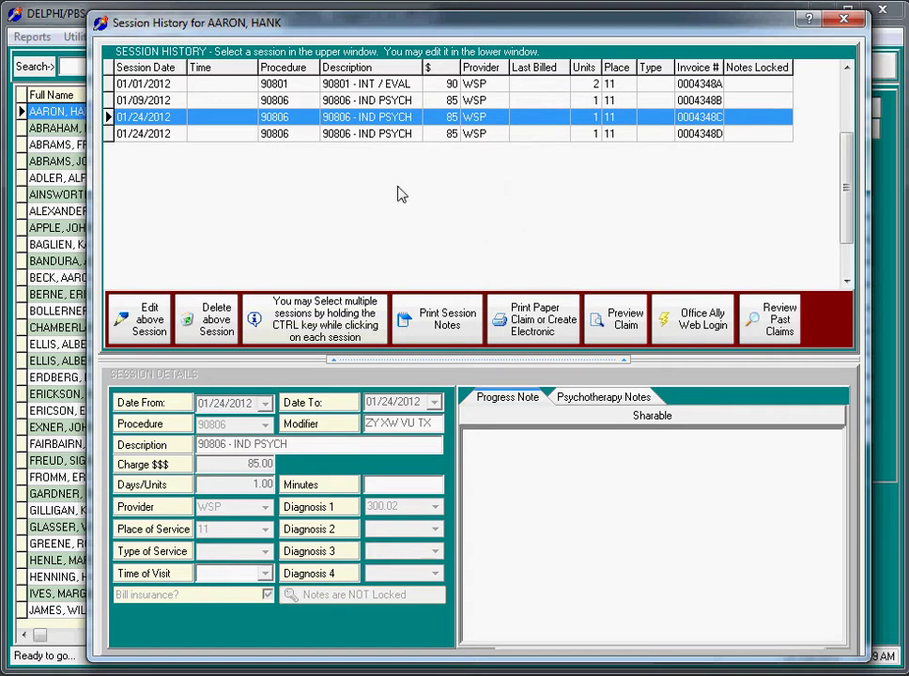
click(157, 135)
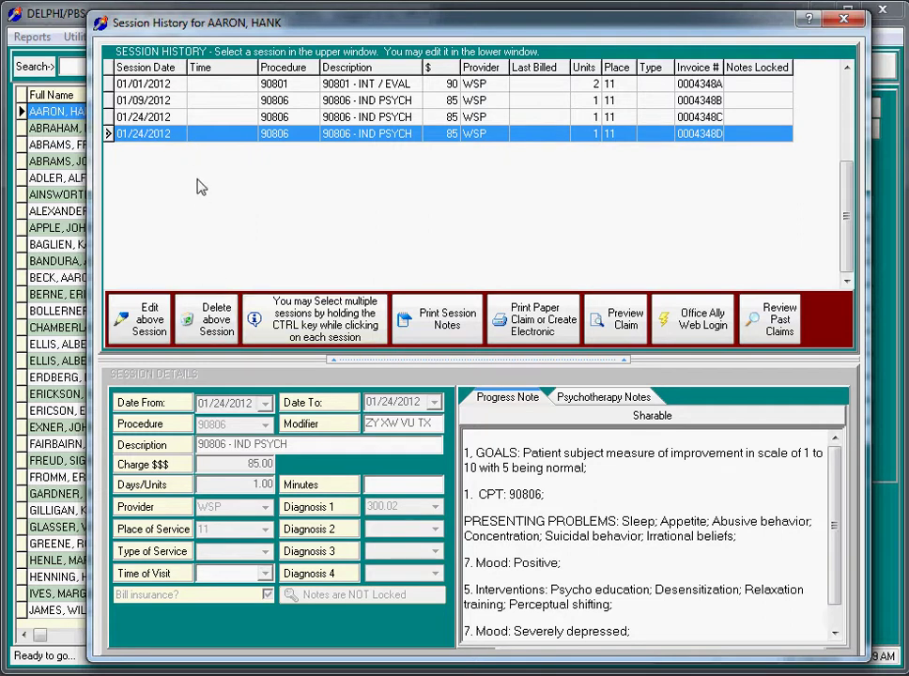
click(212, 319)
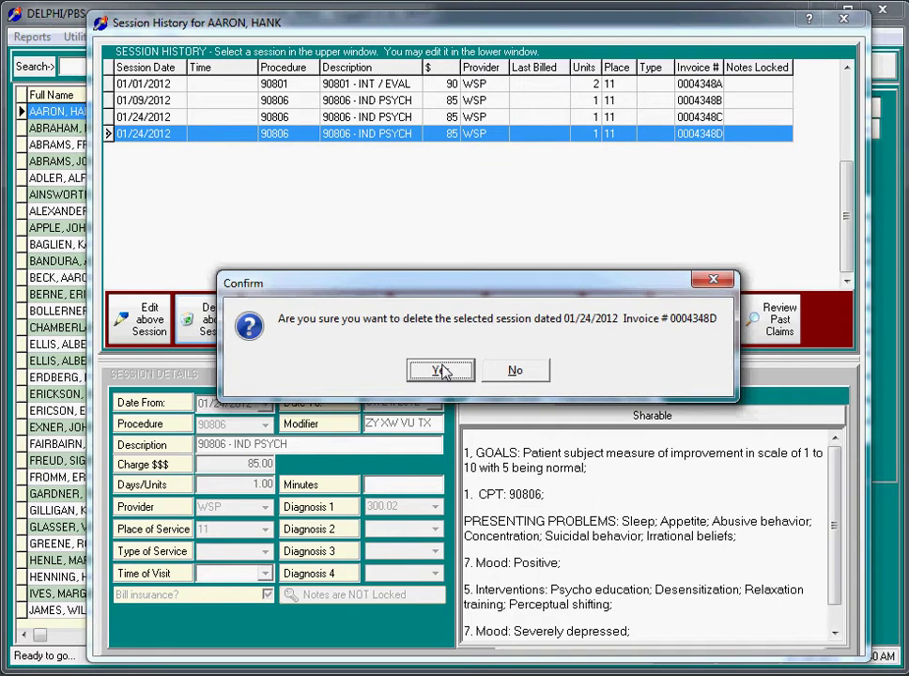
click(440, 371)
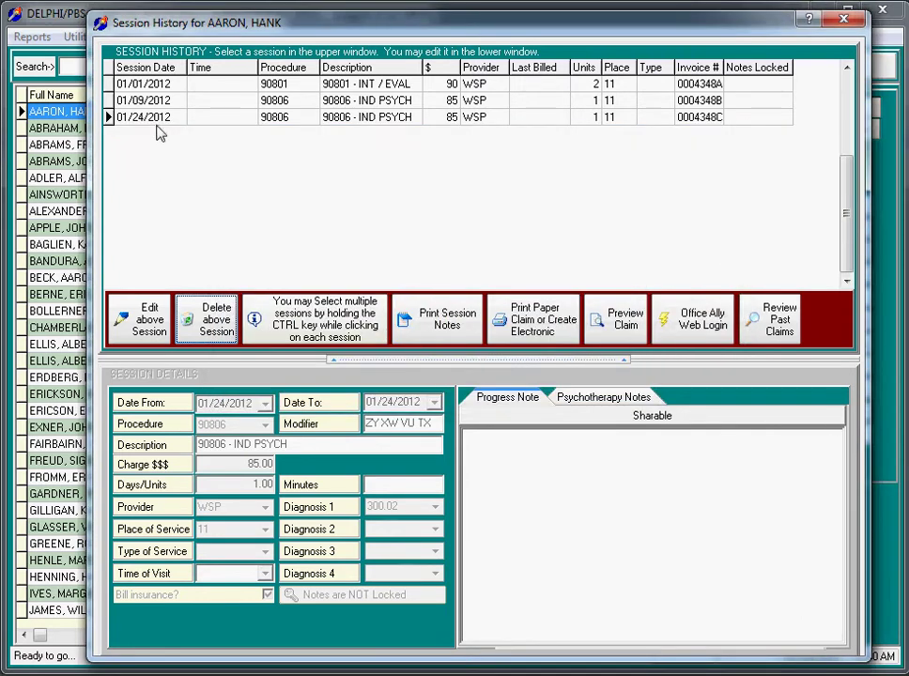
Set the charge of the 01/01/2012 session (procedure 90801) to 100 and save the changes
click(160, 118)
click(161, 105)
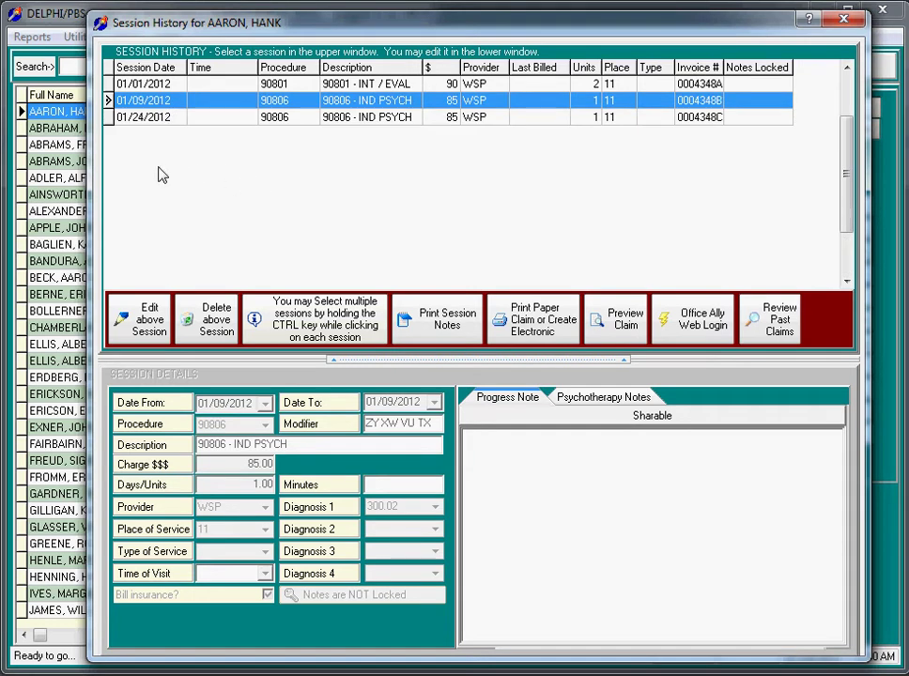
click(155, 86)
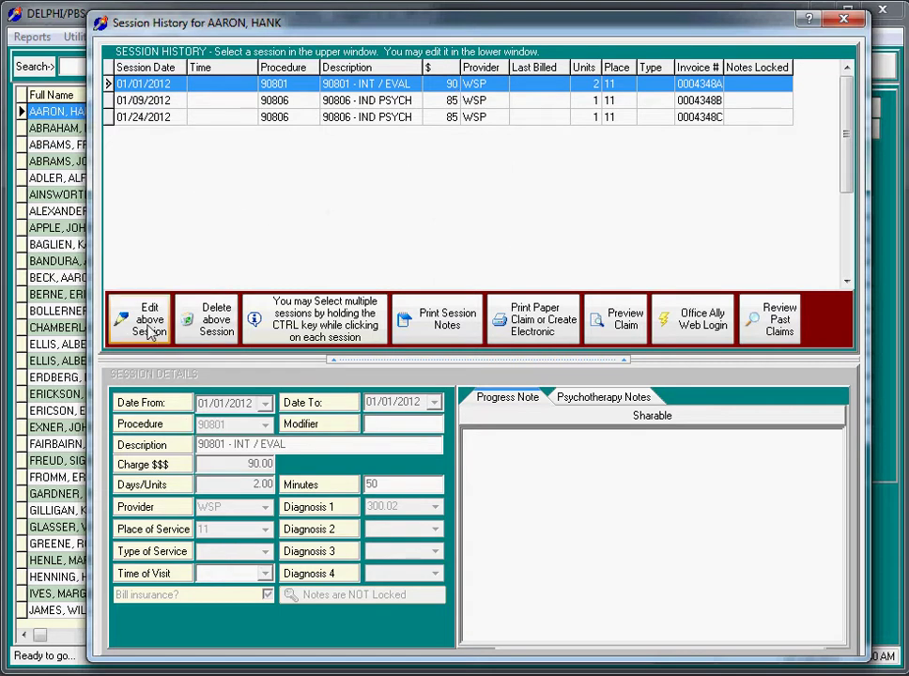
click(150, 333)
drag(244, 464, 323, 466)
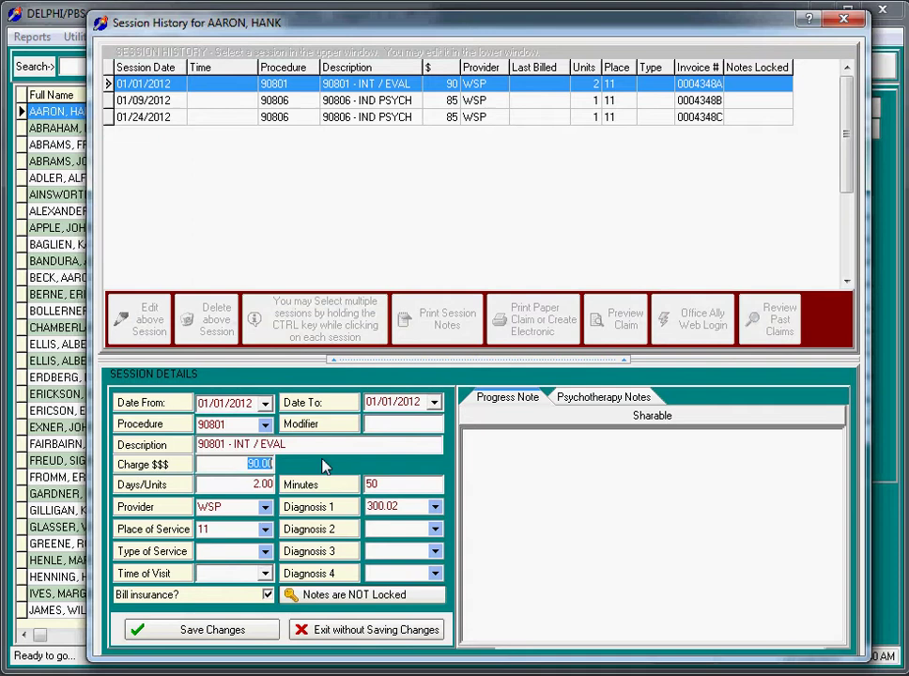
text(10)
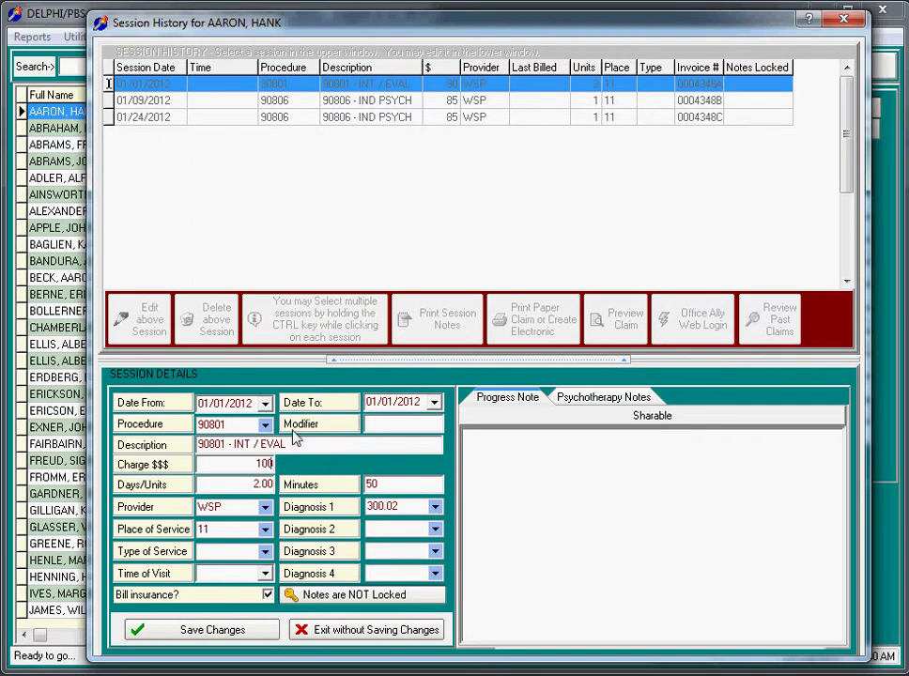
text(0)
click(193, 630)
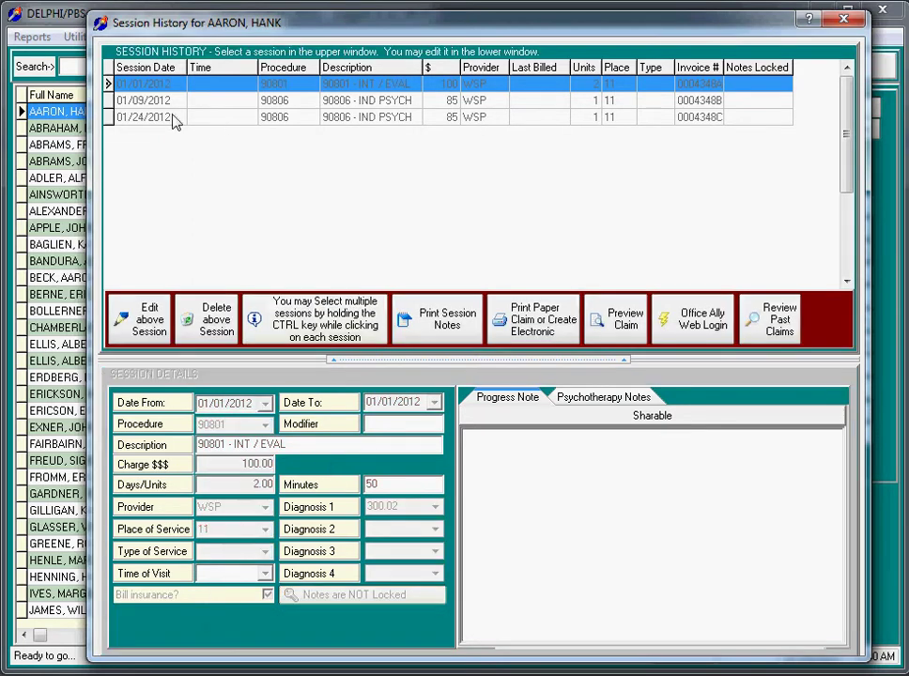
Change the date of the 01/09/2012 session to 01/10/2012 and save the changes
click(131, 100)
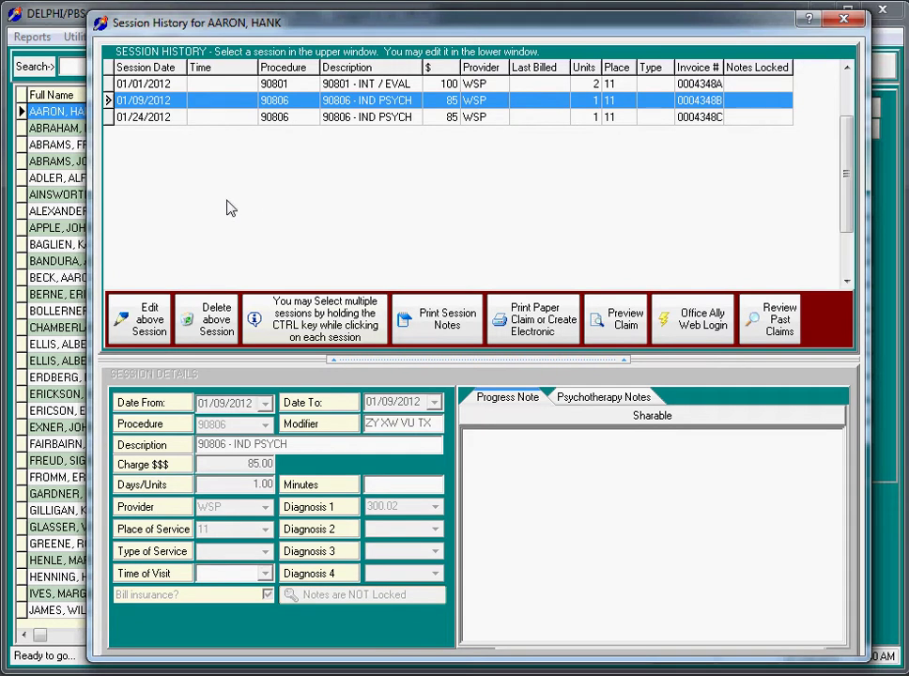
click(148, 321)
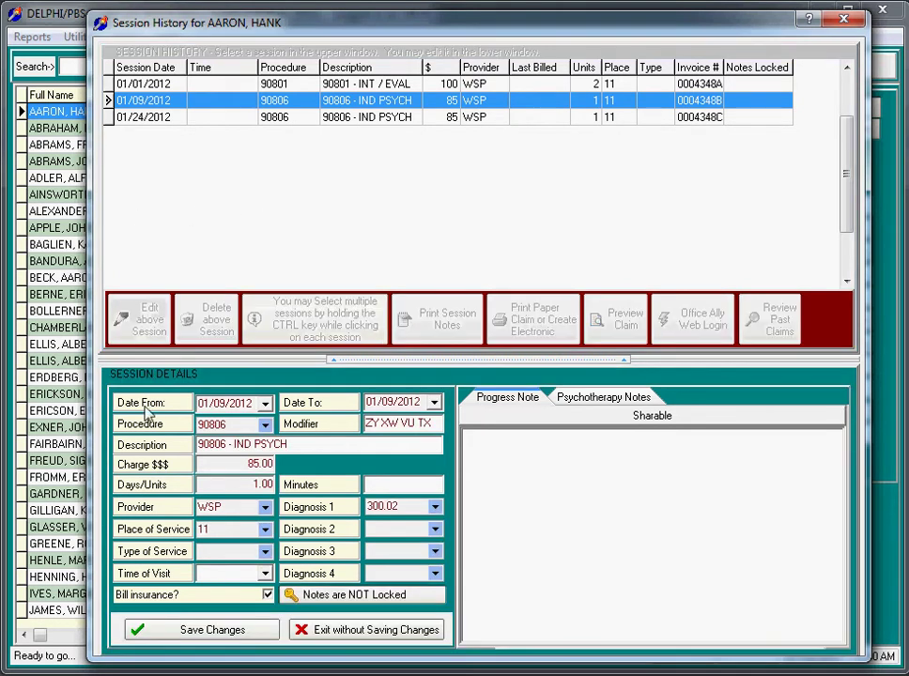
click(264, 403)
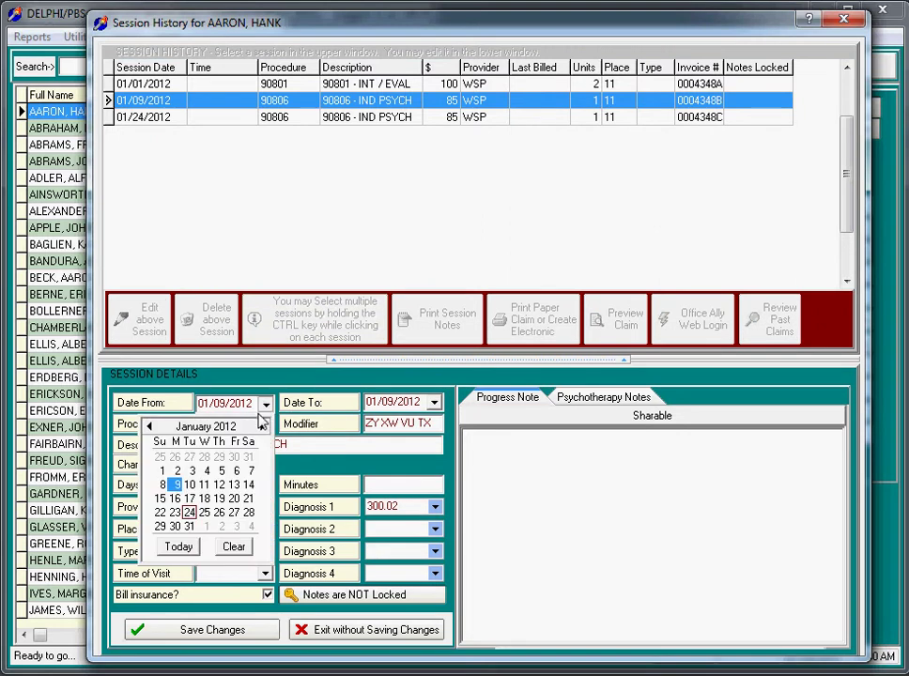
click(175, 483)
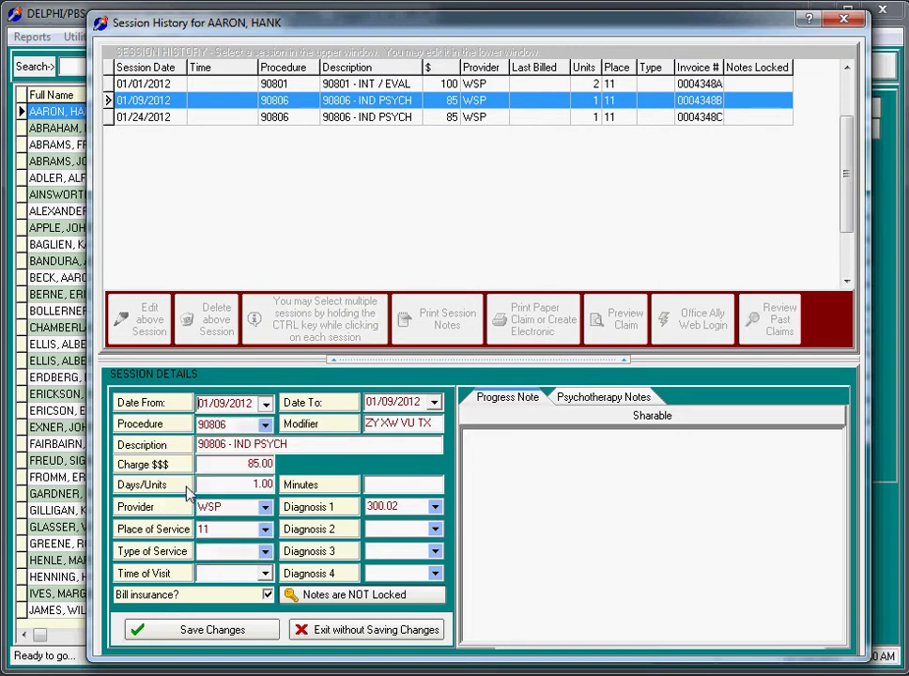
click(214, 627)
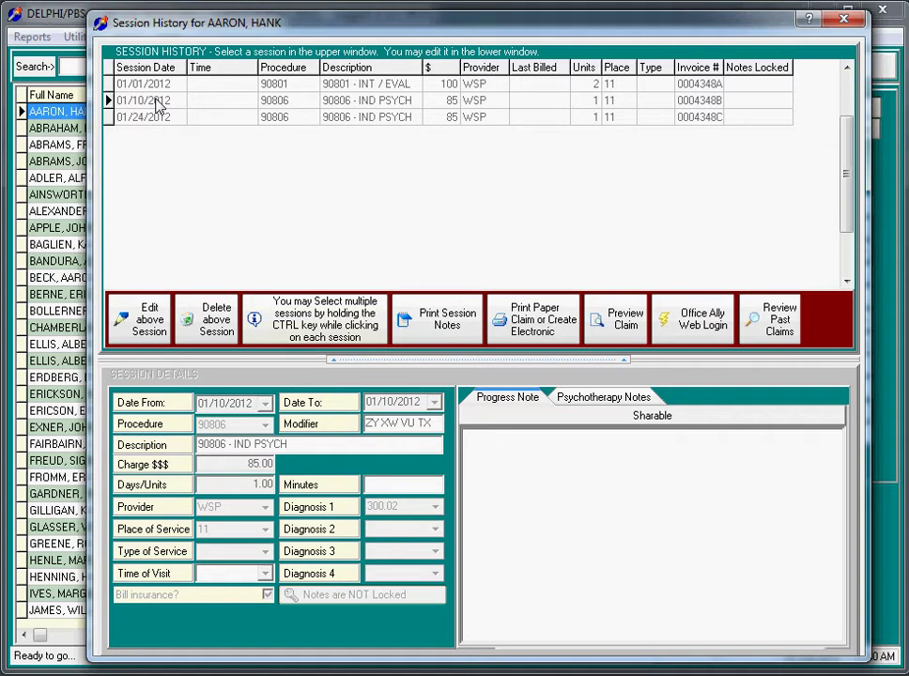
Set the charge of the 01/10/2012 session to 100 and save the changes
click(157, 101)
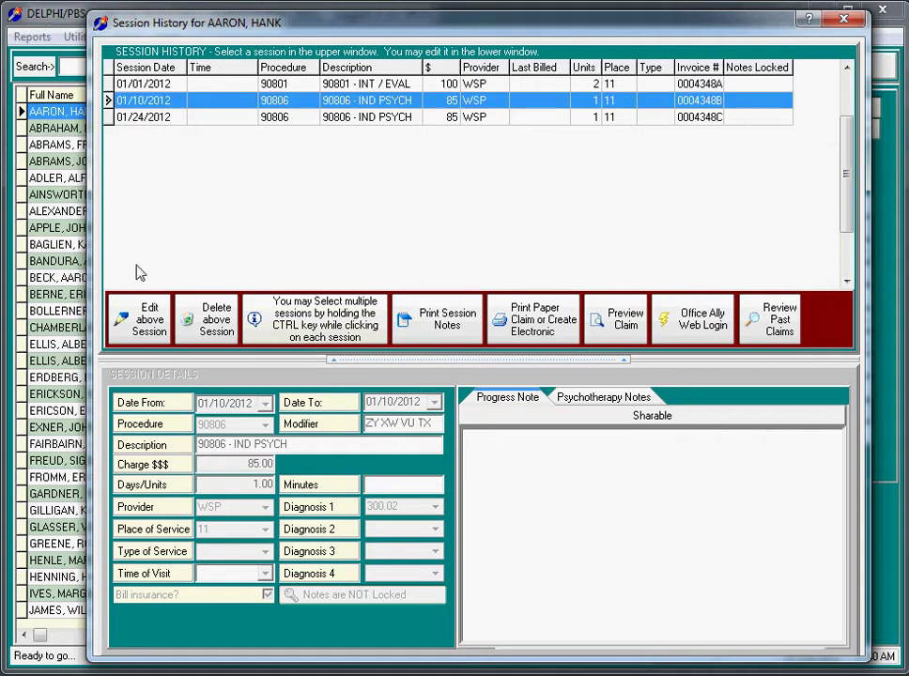
click(141, 323)
double_click(230, 464)
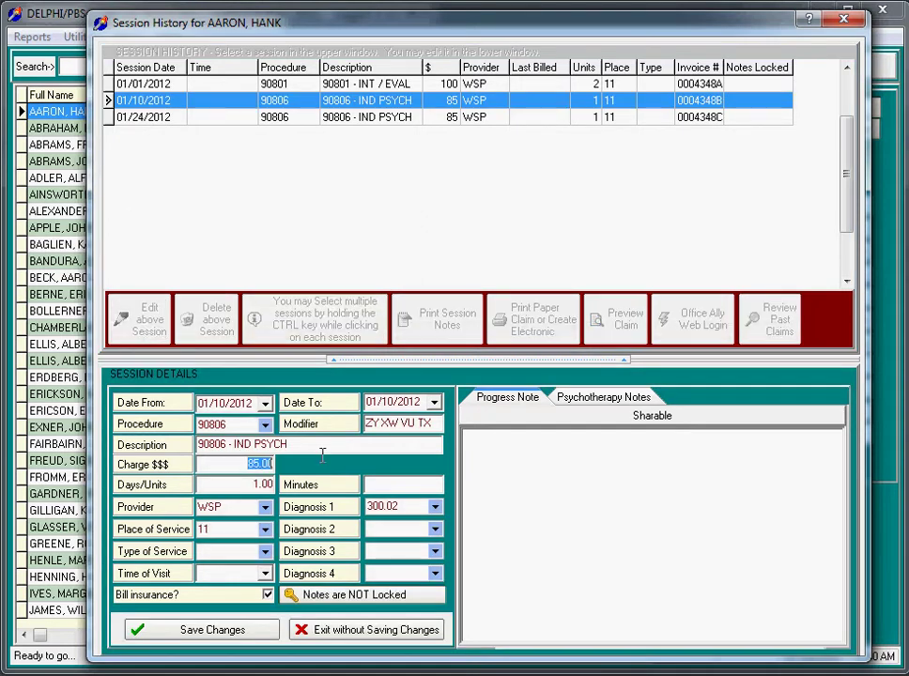
text(1)
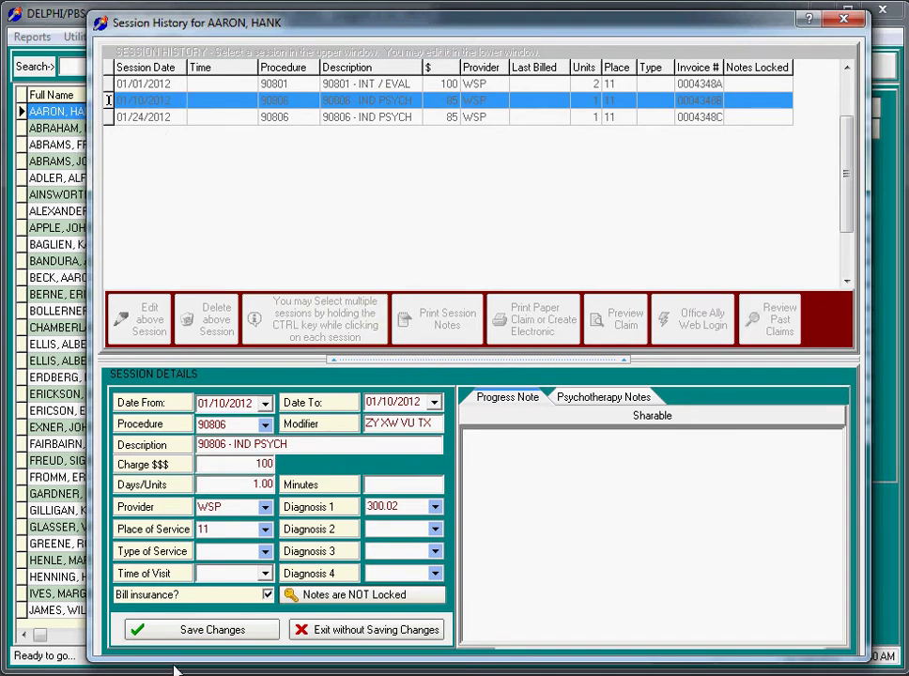
click(204, 633)
Set the charge of the 01/24/2012 session to 100 and save the changes
click(143, 116)
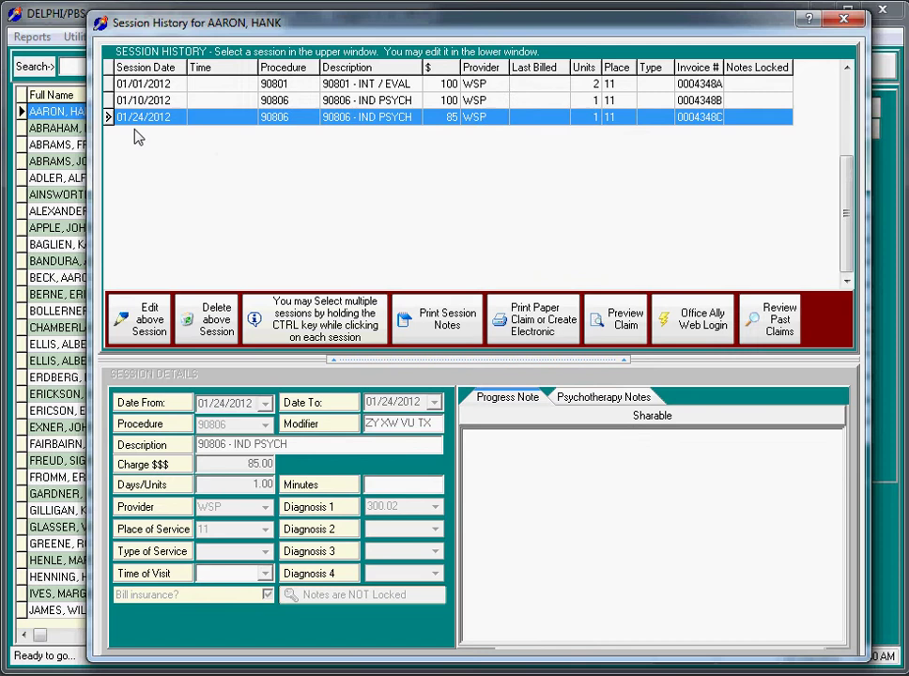
click(150, 319)
double_click(246, 463)
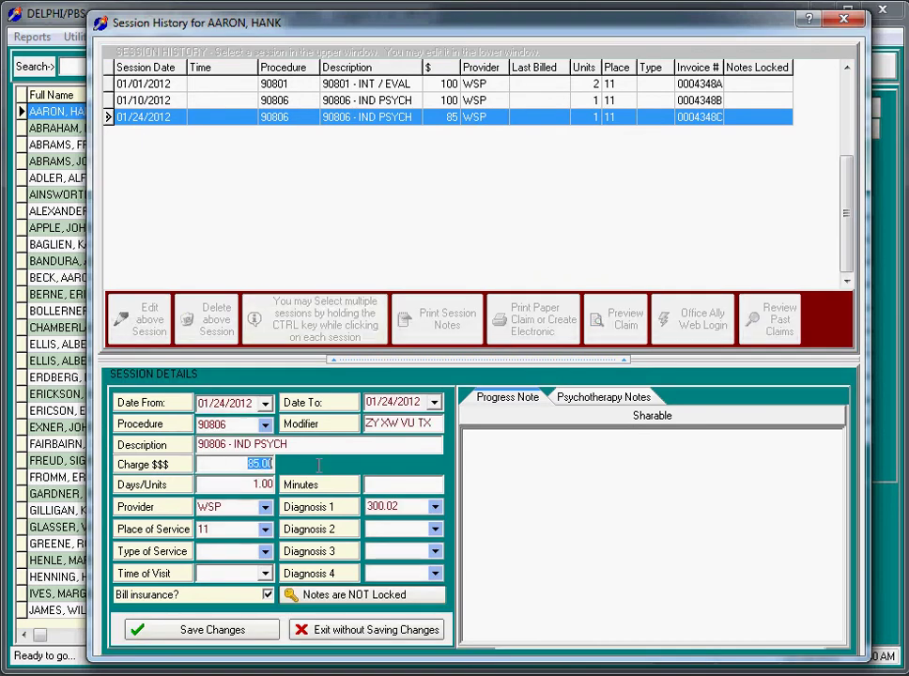
text(1)
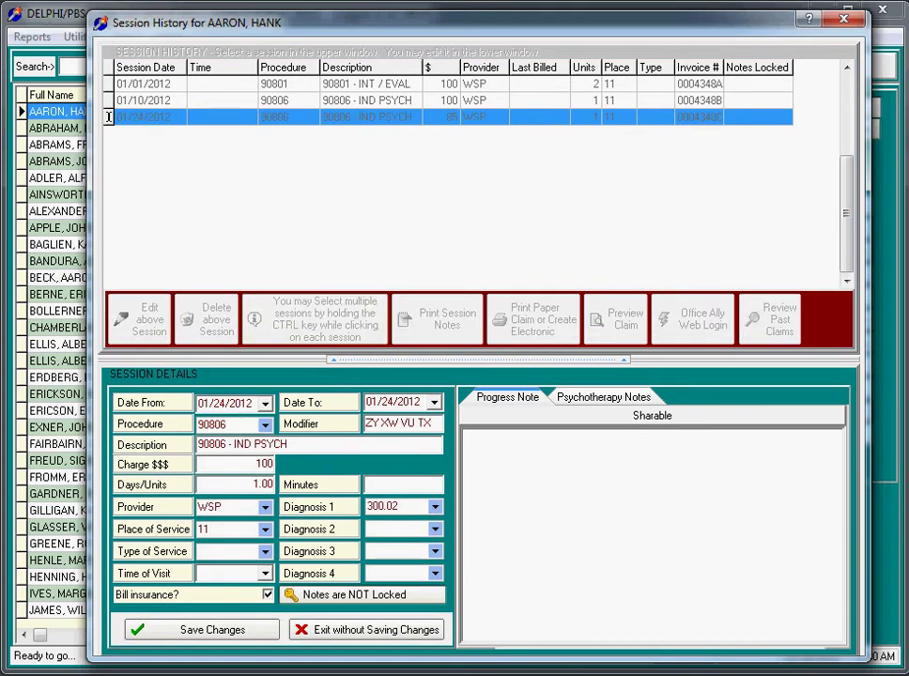
click(188, 629)
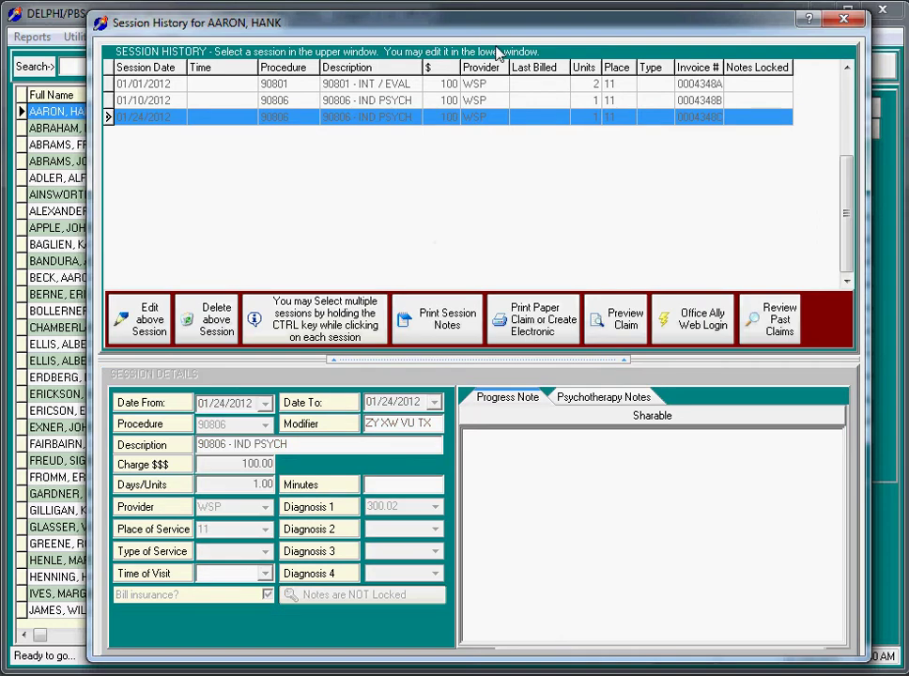
click(216, 99)
click(215, 86)
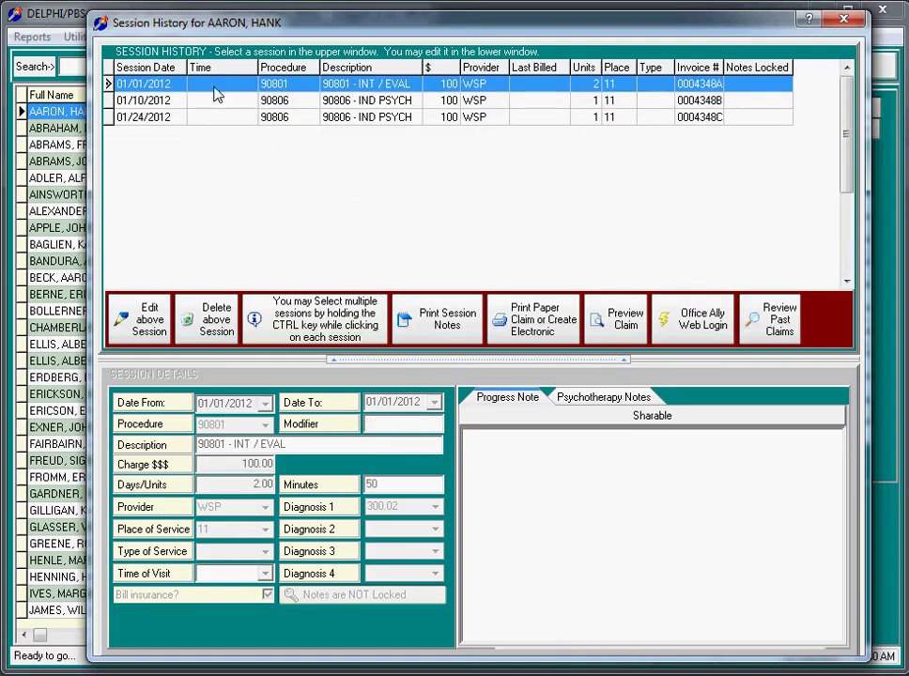
click(216, 100)
Add the progress note "Reflection on a previous session or observations after the fact." to the 01/24/2012 session and save it
click(216, 117)
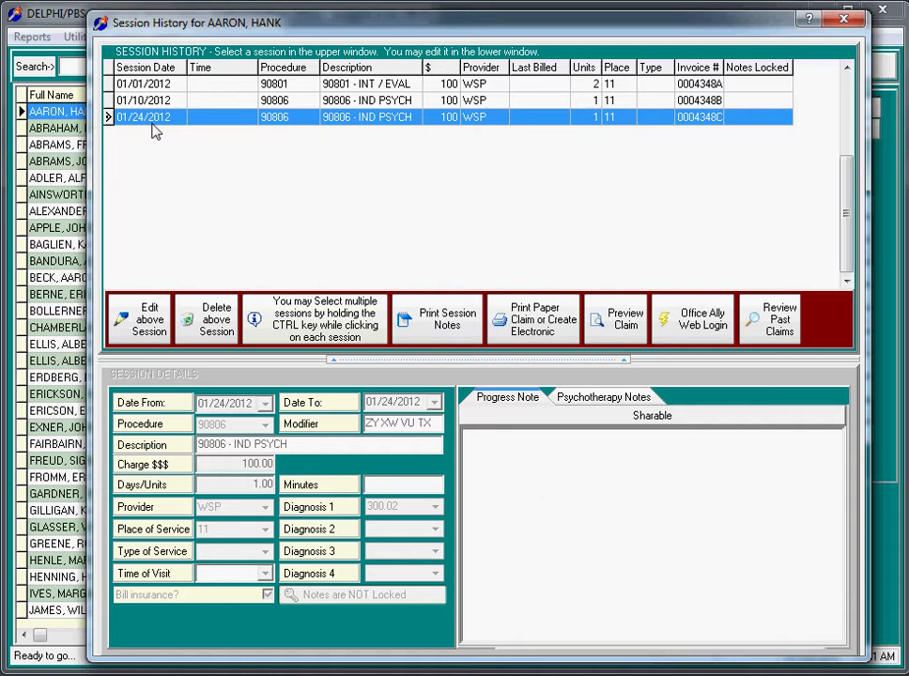
click(152, 314)
click(534, 477)
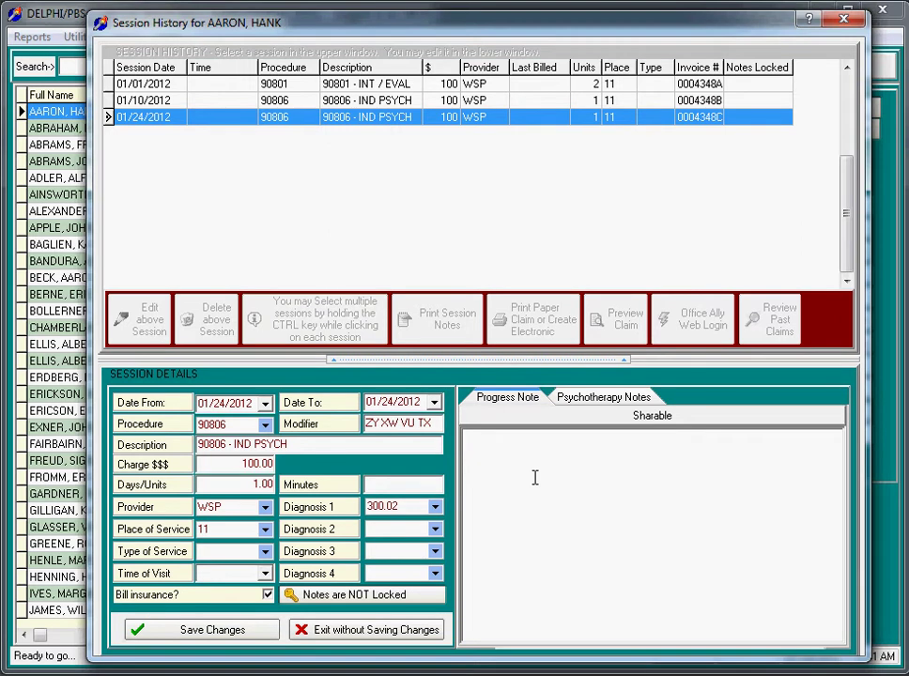
text(Reflection on a previou)
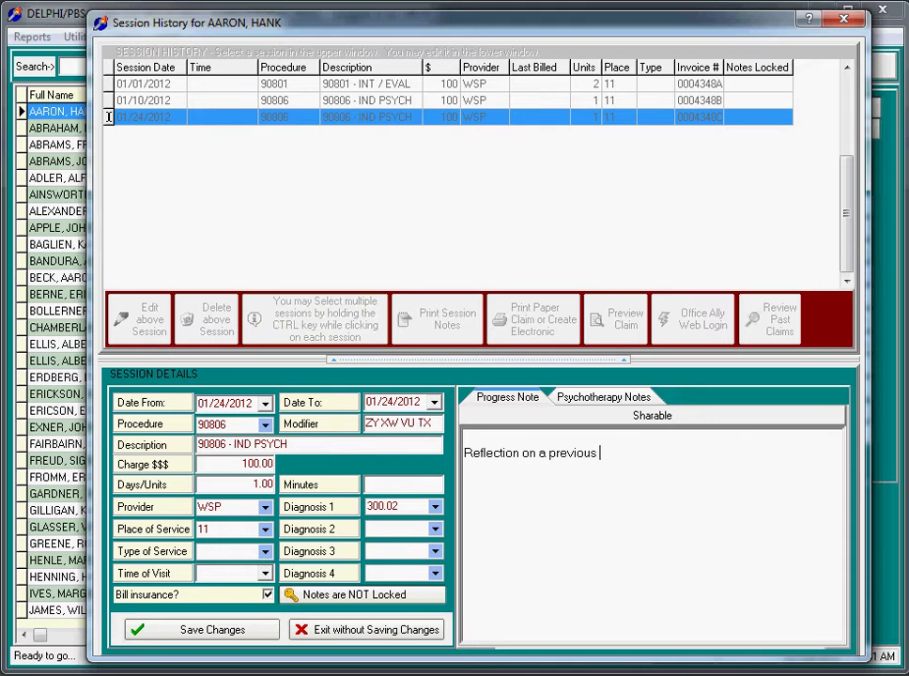
text(session or observations after the fact.)
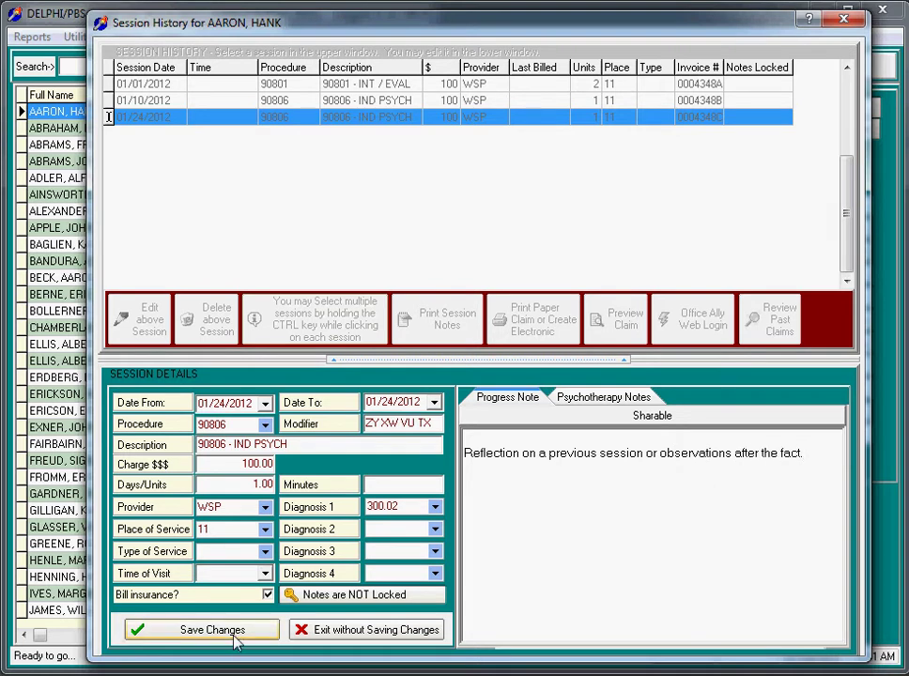
click(236, 633)
click(189, 103)
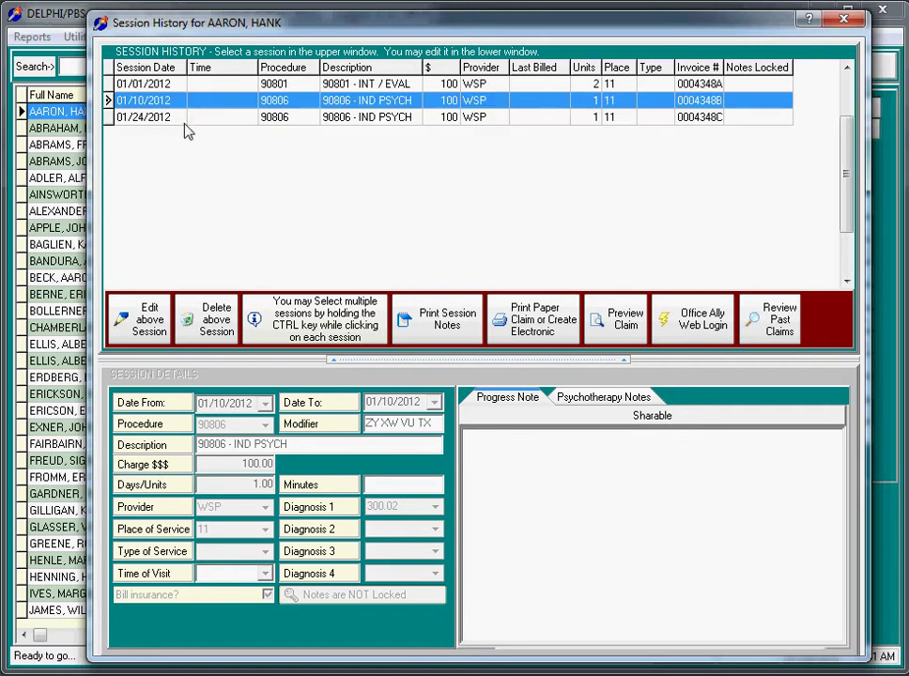
click(173, 116)
click(169, 86)
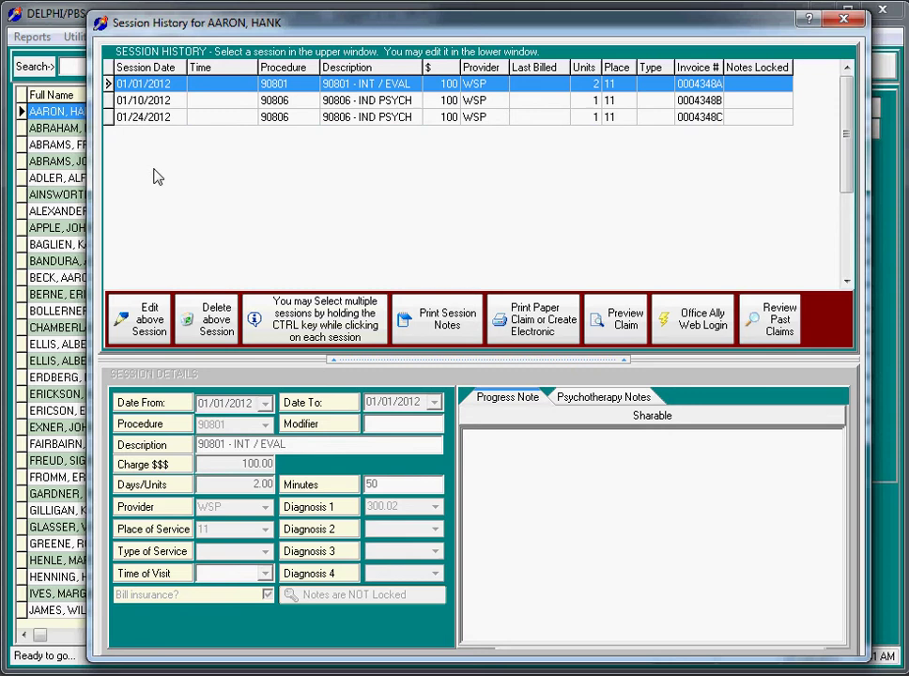
Preview the CMS-1500 claim form for the 01/10/2012 session, look it over, and close the preview
click(151, 100)
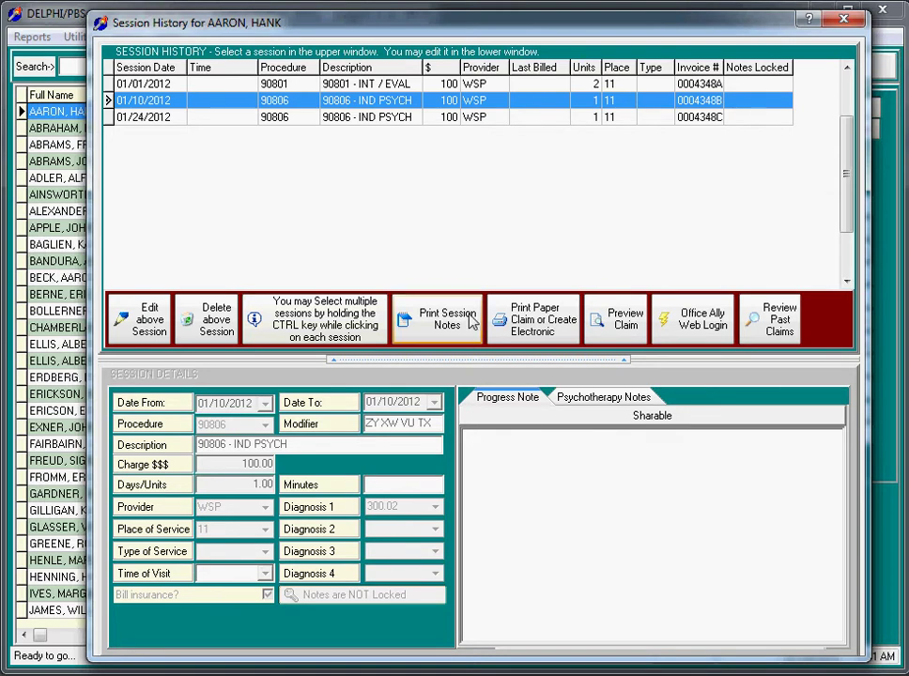
click(620, 319)
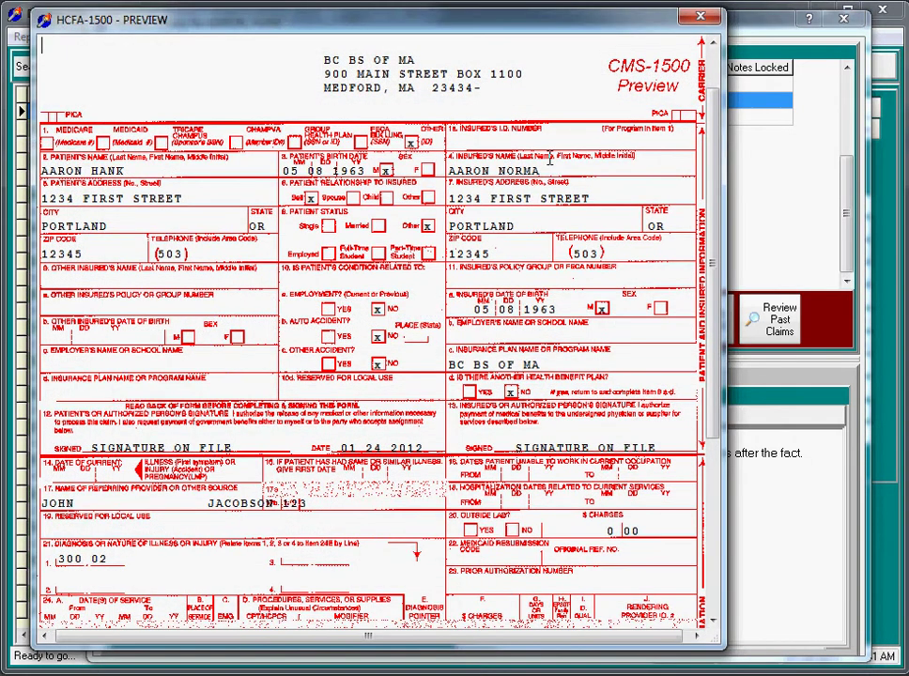
mouse_move(713, 128)
mouse_down()
mouse_move(713, 101)
mouse_move(712, 126)
mouse_up()
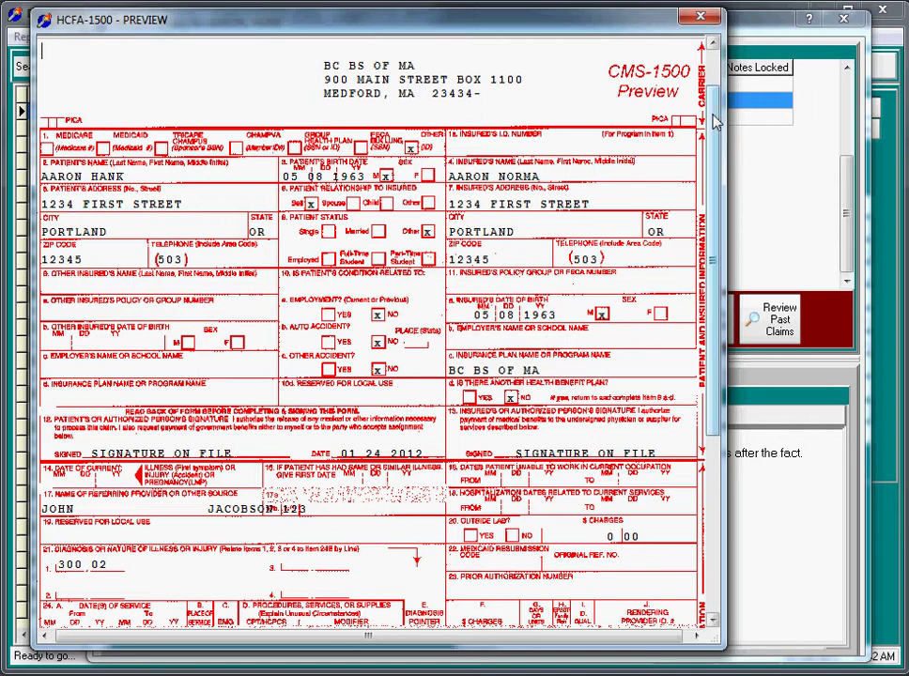
drag(713, 120, 714, 75)
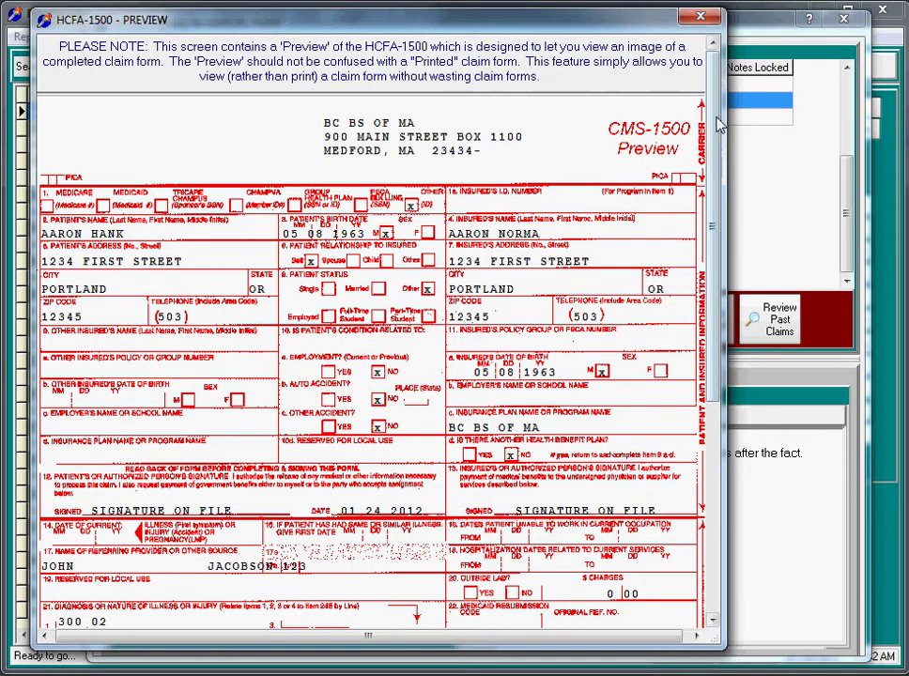
mouse_move(714, 117)
mouse_down()
mouse_move(718, 352)
mouse_move(715, 84)
mouse_move(706, 42)
mouse_up()
click(700, 21)
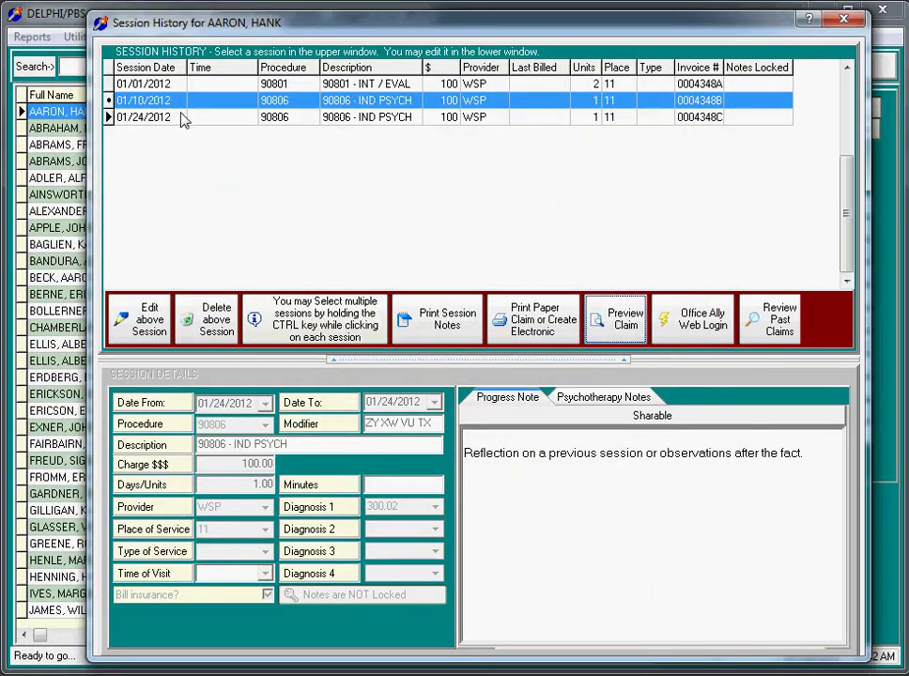
Preview one combined claim for the 01/01/2012, 01/10/2012 and 01/24/2012 sessions, check its service lines and charges, and close the preview
click(141, 84)
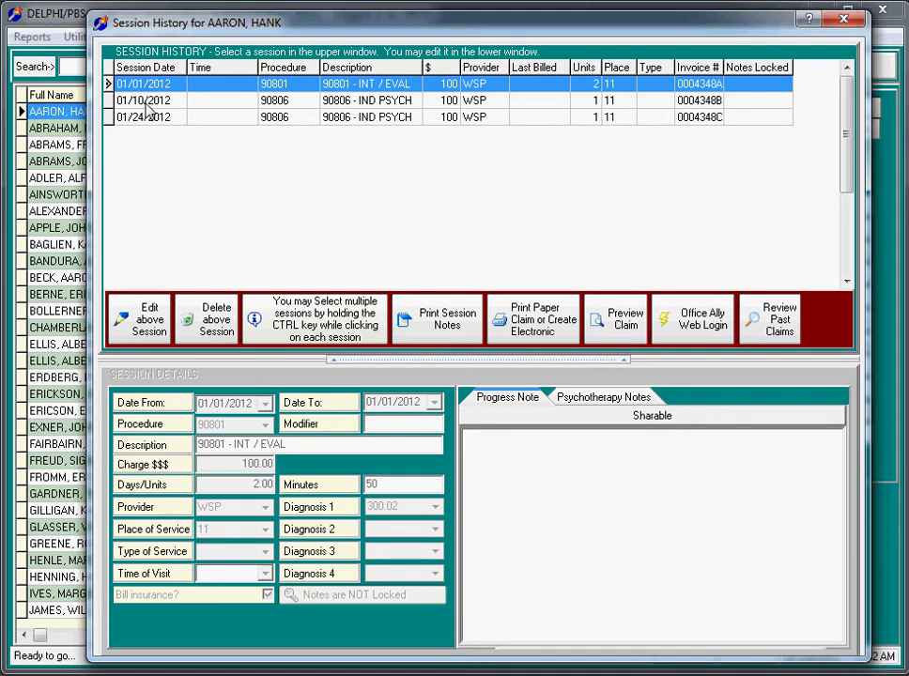
ctrl+click(145, 100)
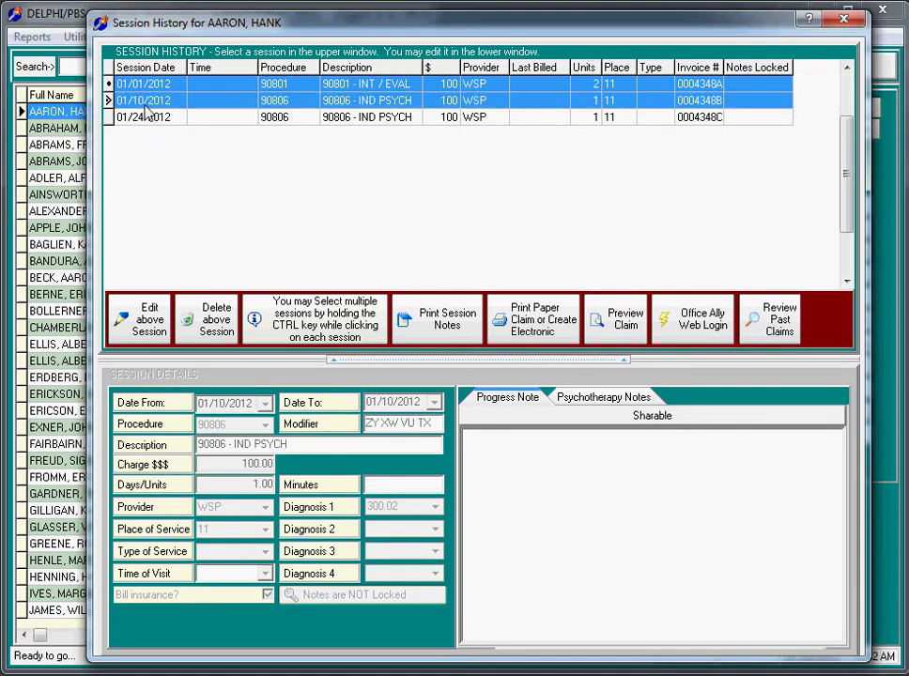
ctrl+click(147, 118)
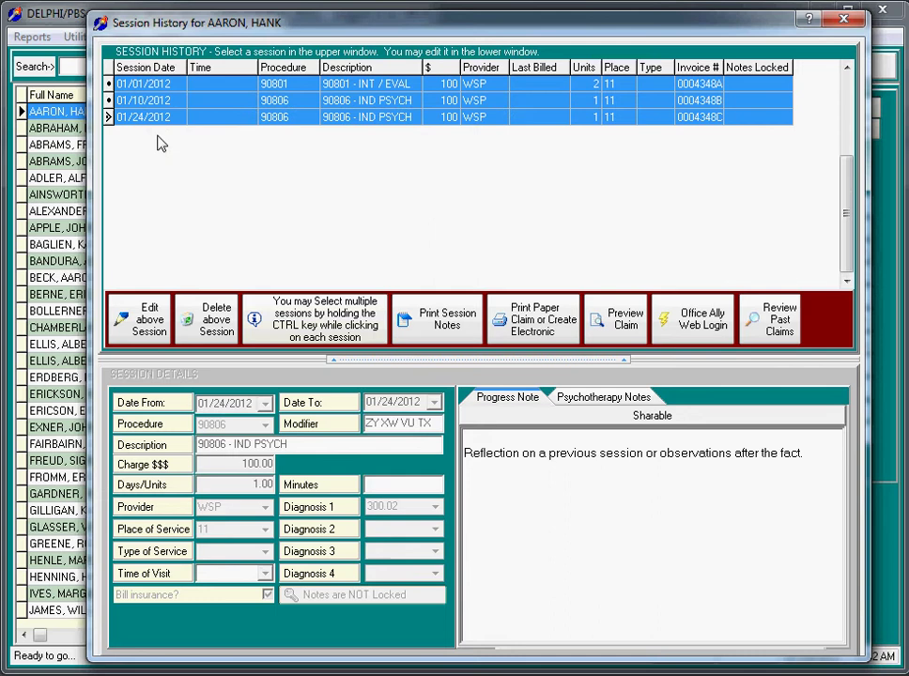
click(616, 324)
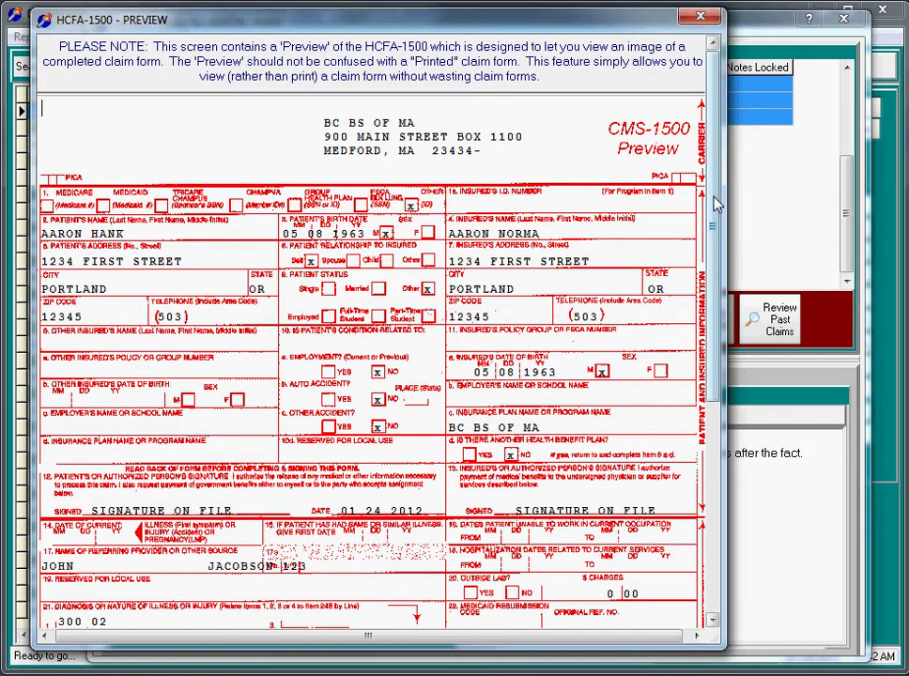
drag(714, 199, 735, 366)
scroll(351, 430, down, 2)
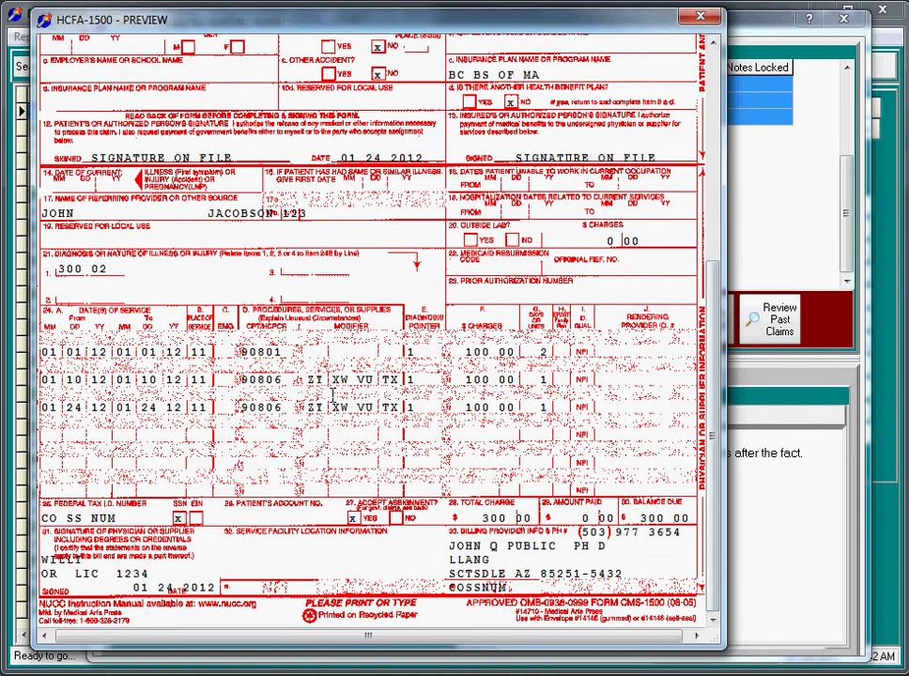
click(700, 19)
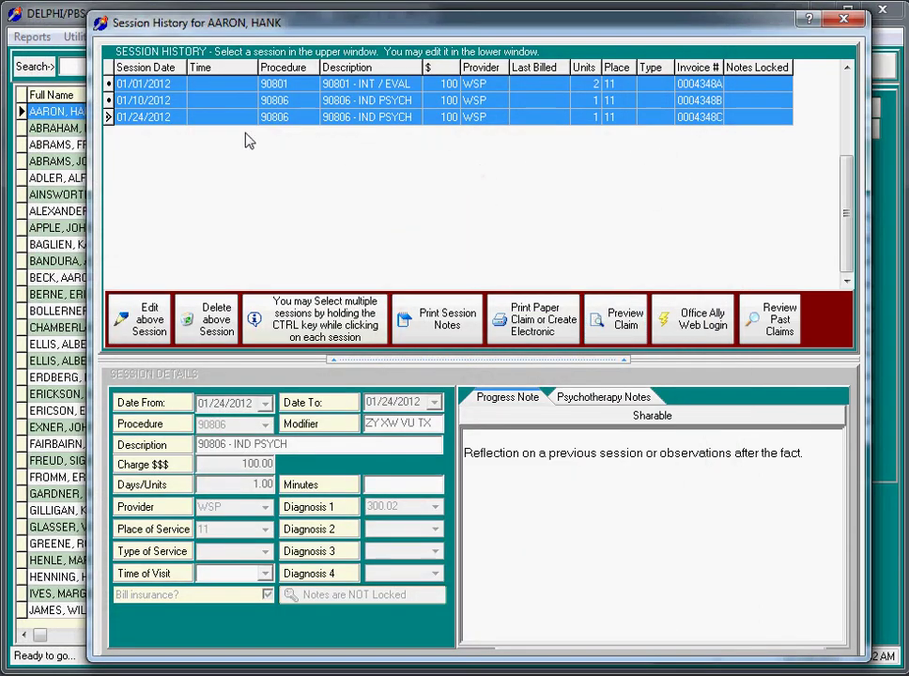
View the three sessions one at a time, ending on the 01/24/2012 session, and close the patient's session history
click(267, 120)
click(231, 101)
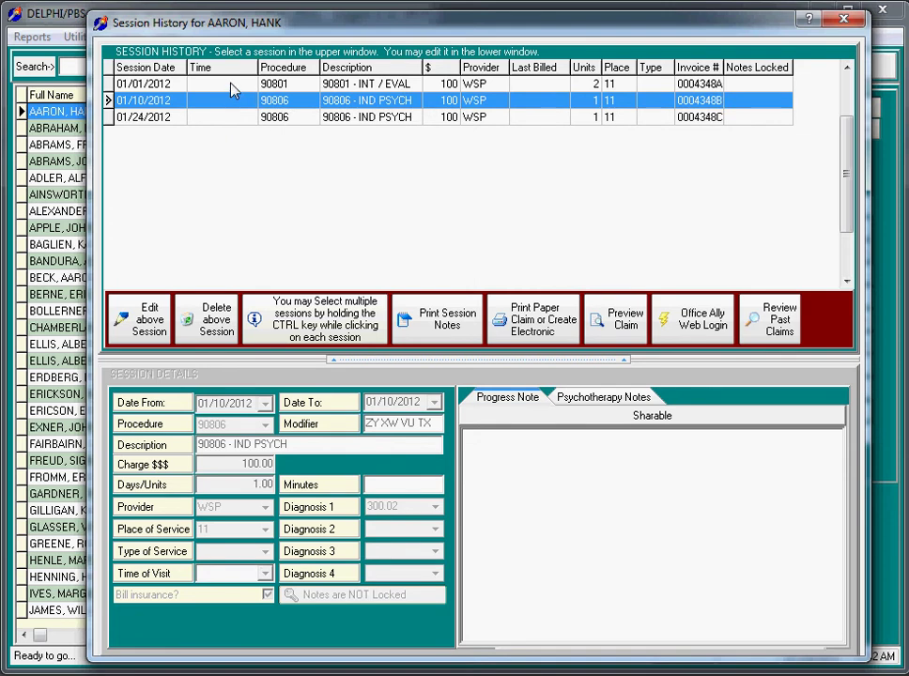
click(231, 84)
click(227, 100)
click(225, 118)
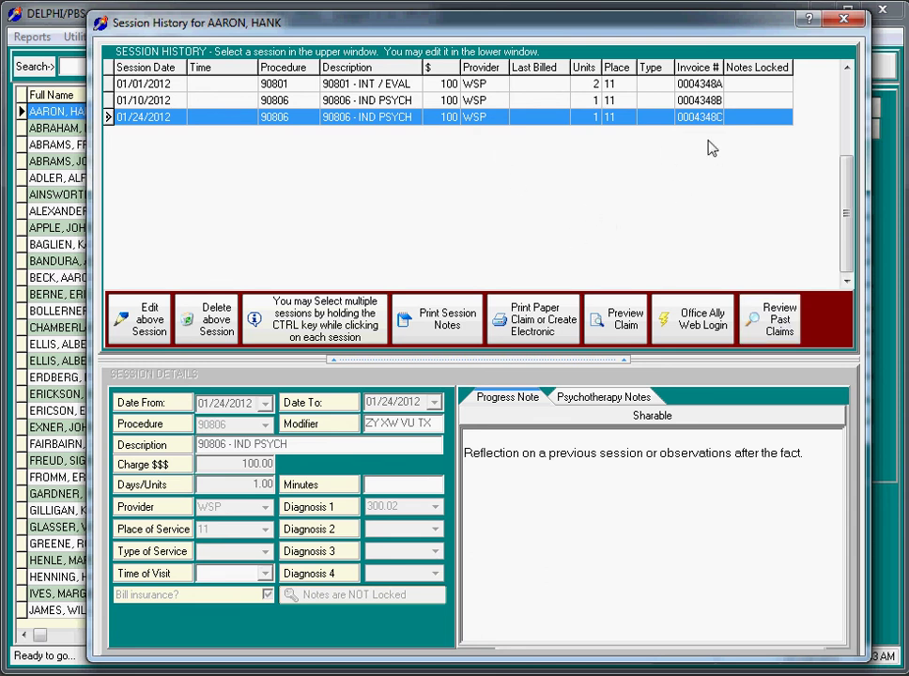
click(844, 19)
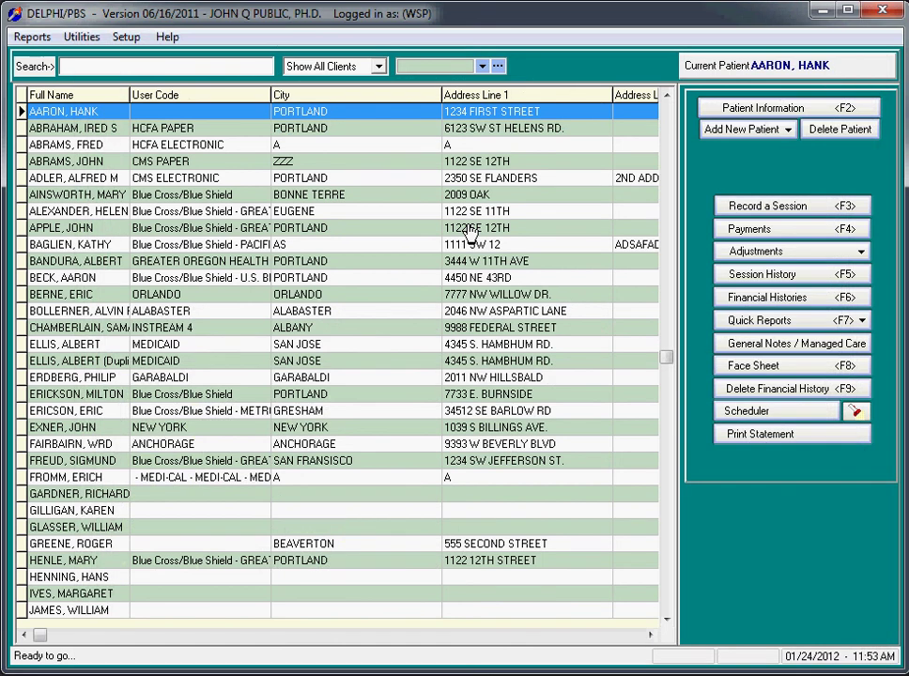